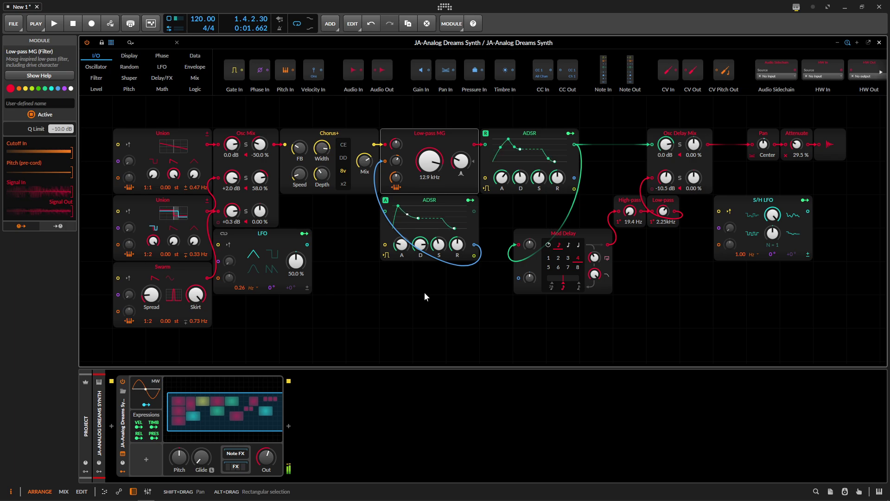
Set the Low-pass MG filter's cutoff to 8.13 kHz
mouse_move(429, 161)
mouse_down()
mouse_move(429, 188)
mouse_move(429, 165)
mouse_up()
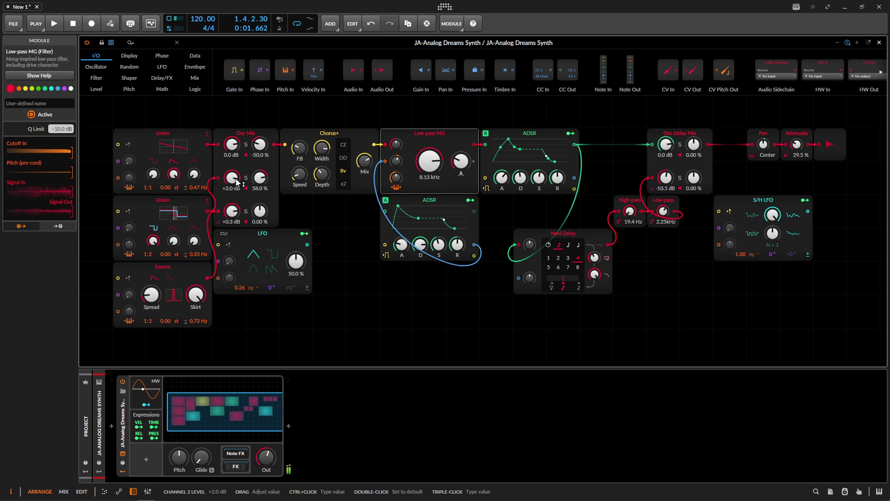
Solo the three Osc Mix channels one at a time to audition each oscillator on its own
click(246, 146)
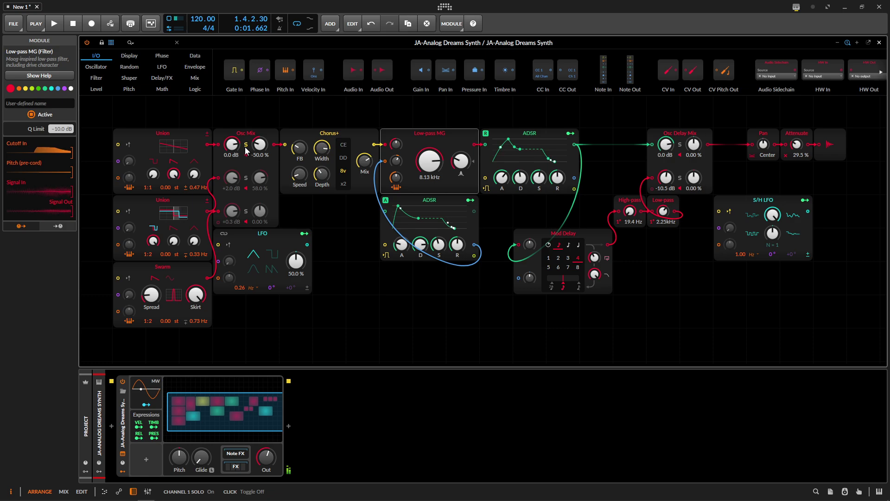
click(245, 148)
click(246, 178)
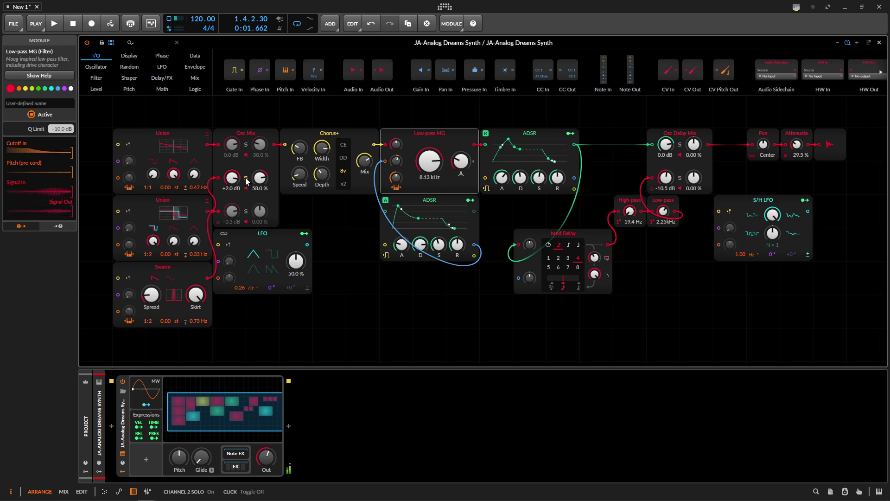
click(246, 178)
click(246, 212)
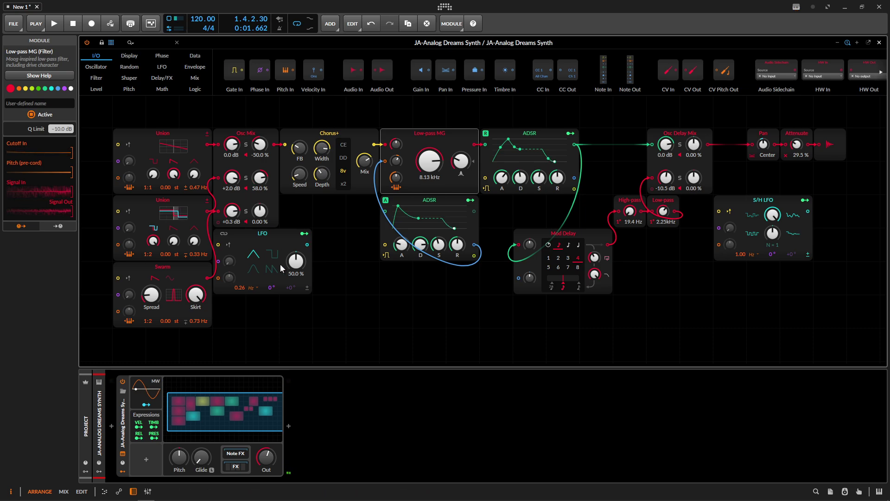
Inspect the LFO's width modulation and the second Union's pulse width, and audition that oscillator by soloing Osc Mix channel 2
click(266, 237)
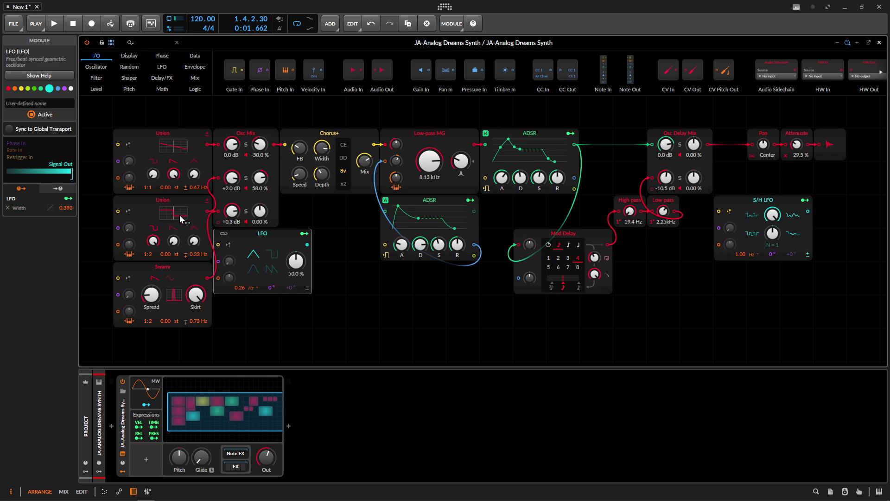
drag(171, 218, 178, 216)
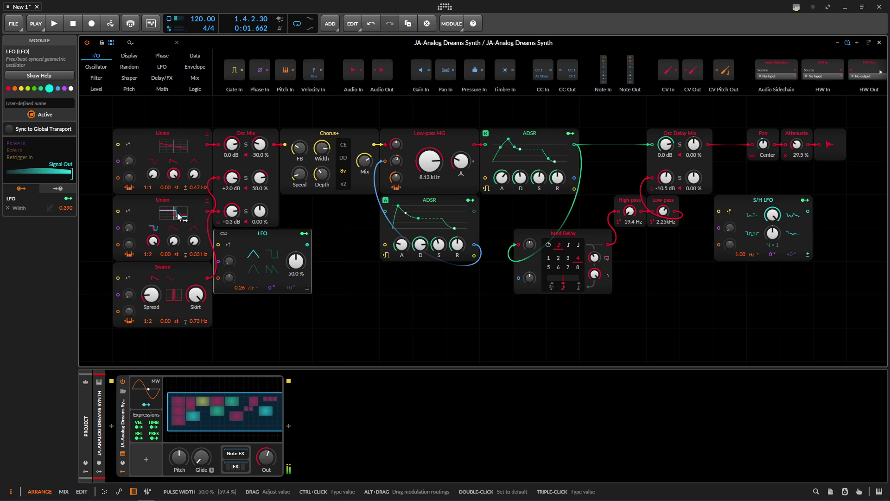
click(246, 178)
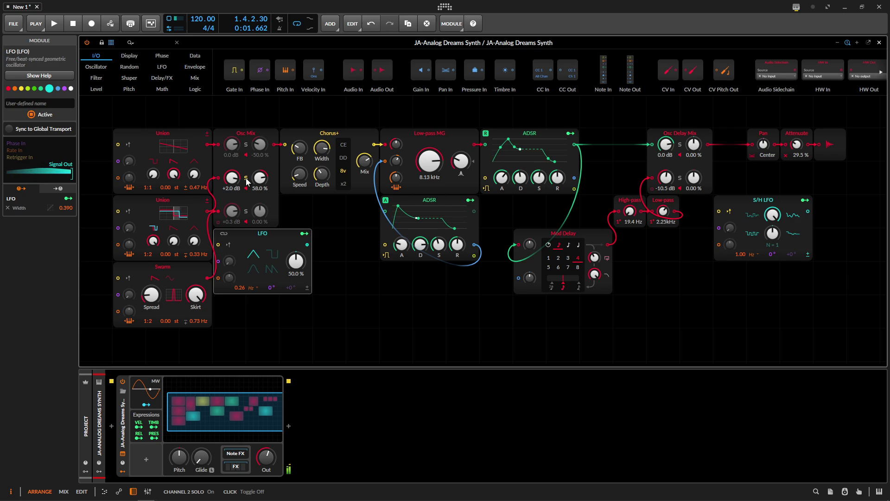
click(247, 180)
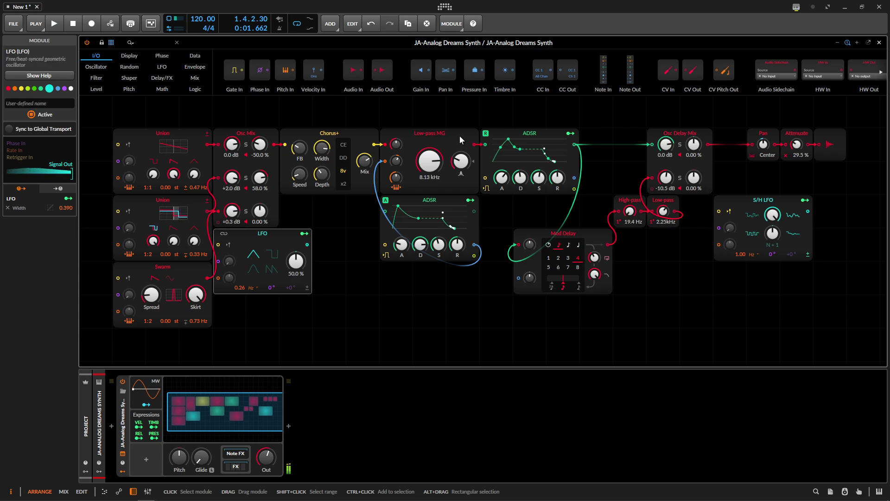
Open the Low-pass MG cutoff to 18.8 kHz, show the filter envelope's settings, and bring the cutoff down to 5.12 kHz
mouse_move(429, 161)
mouse_down()
mouse_move(429, 199)
mouse_move(429, 155)
mouse_up()
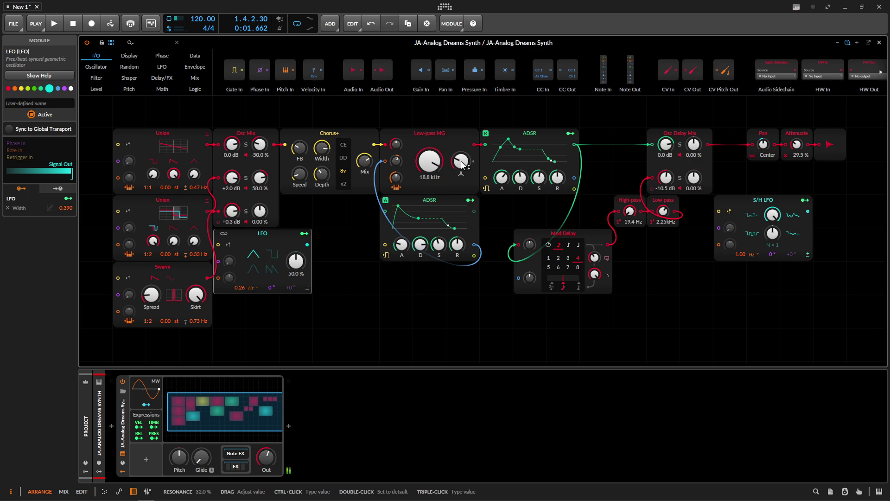
click(435, 201)
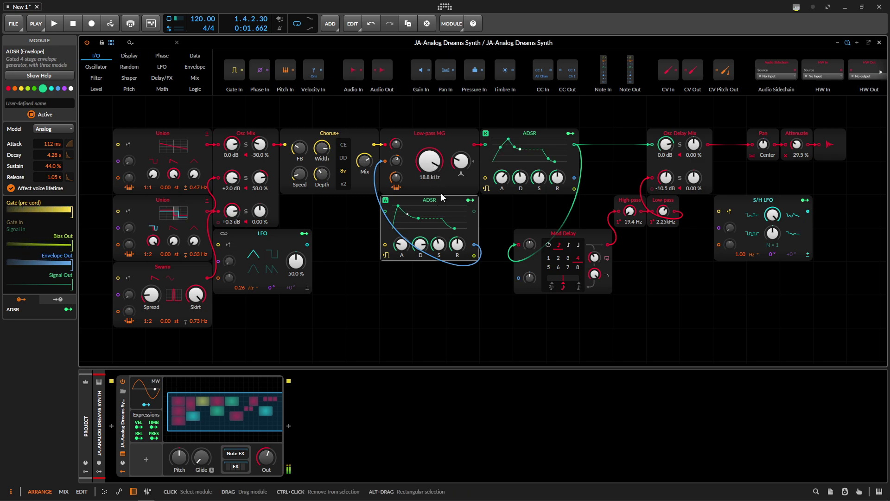
mouse_move(429, 161)
mouse_down()
mouse_move(429, 200)
mouse_move(429, 153)
mouse_up()
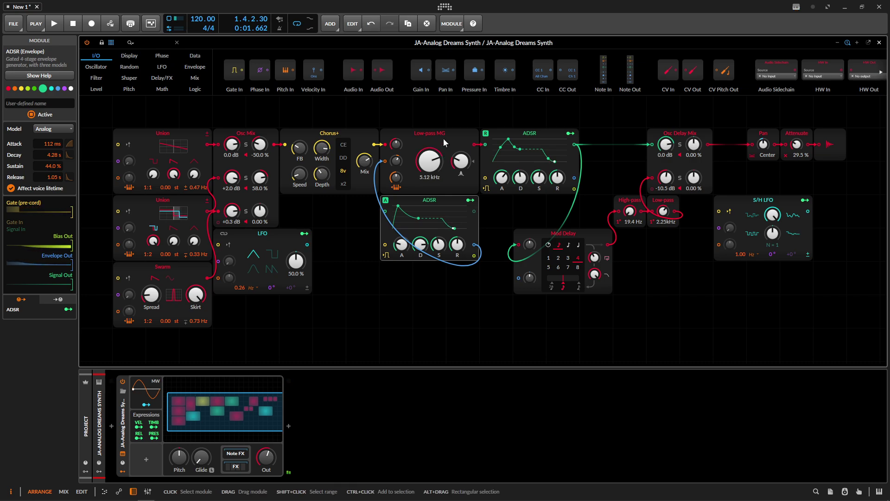
Show the amplitude ADSR's settings and set the channel 2 level of Osc Delay Mix to -8.4 dB
click(535, 133)
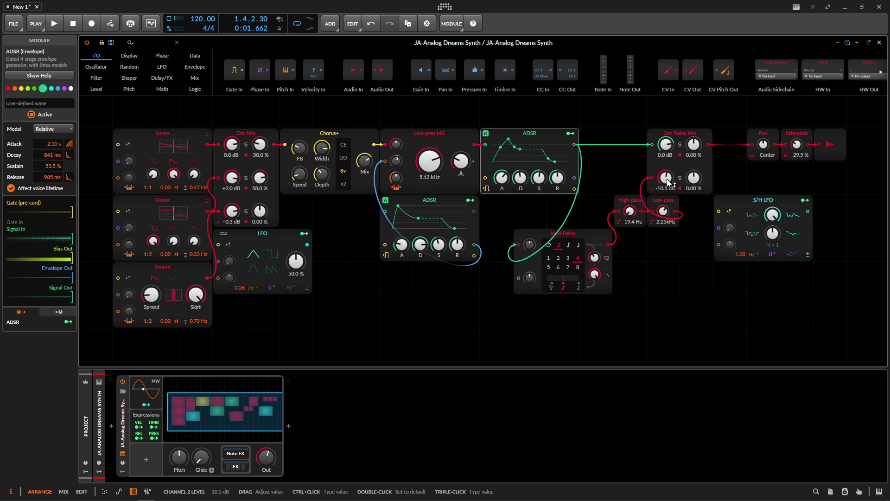
drag(668, 182, 666, 181)
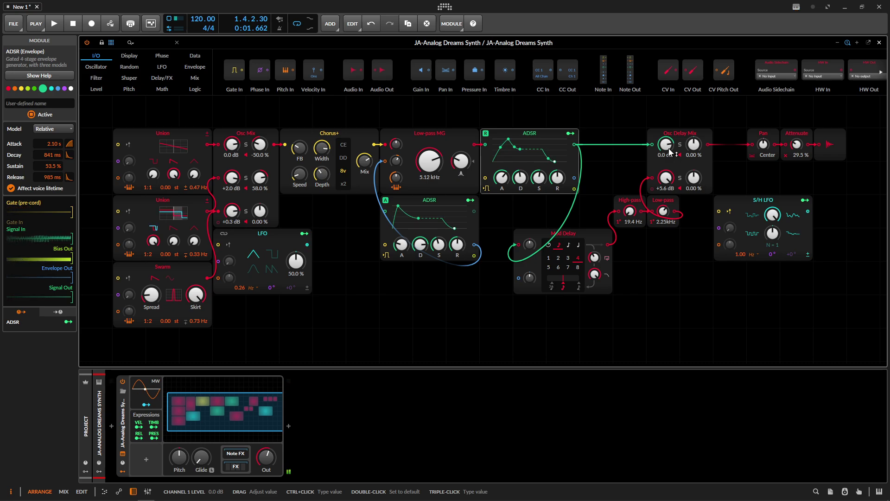
drag(666, 179, 668, 179)
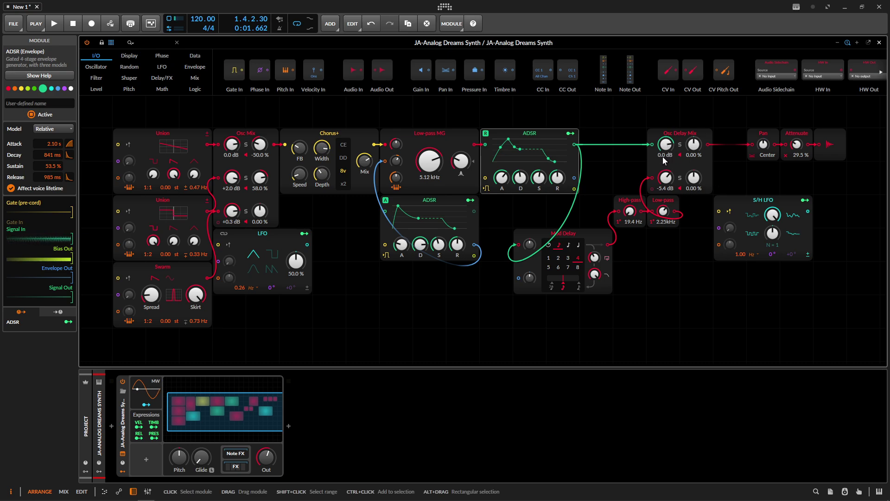
drag(666, 178, 666, 191)
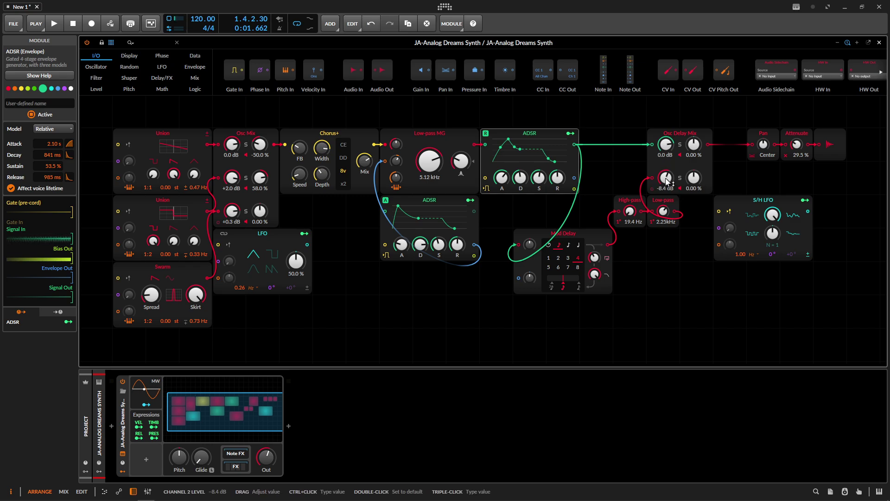
Examine the Pan module, the S/H LFO that modulates its panning, and the surrounding delay mix and output chain
click(762, 138)
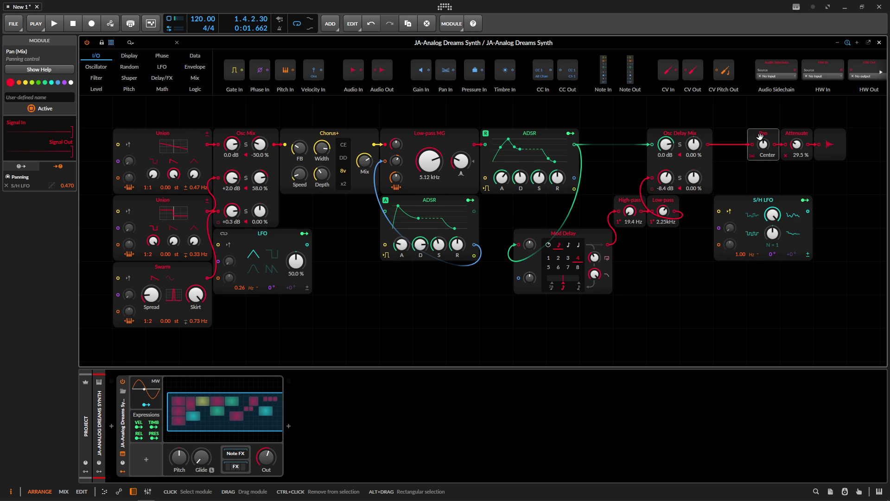
click(762, 199)
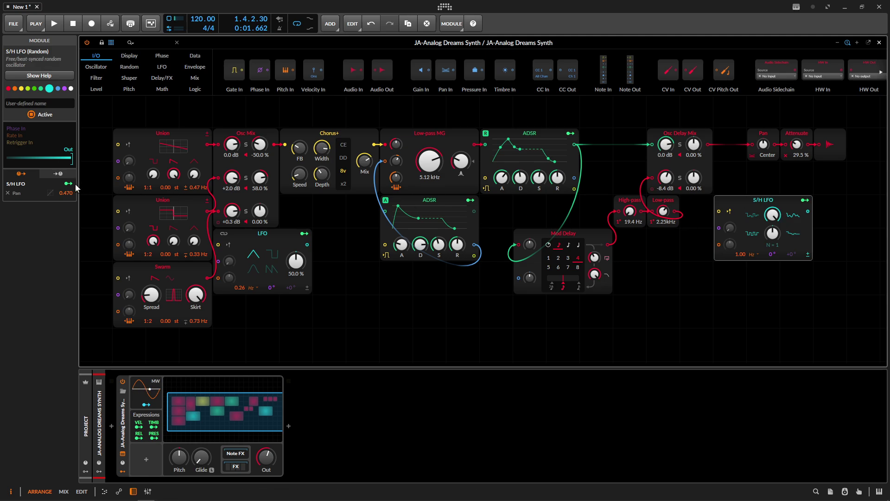
scroll(779, 165, up, 5)
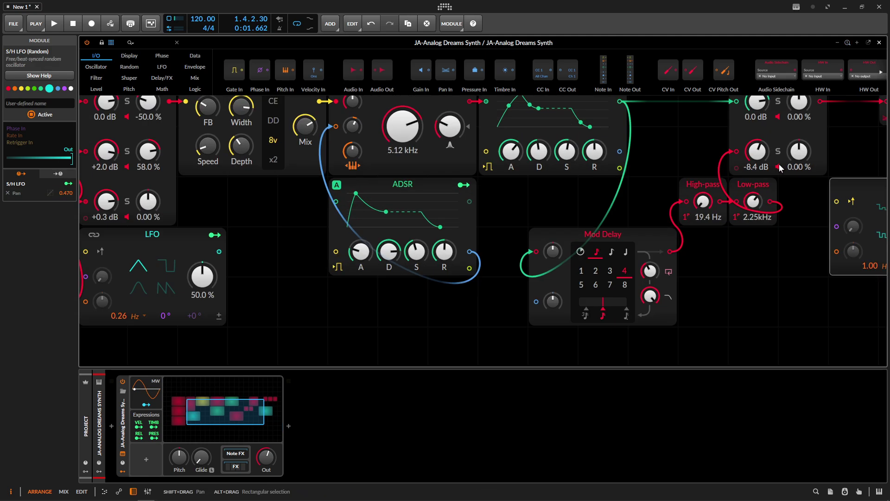
drag(778, 166, 562, 226)
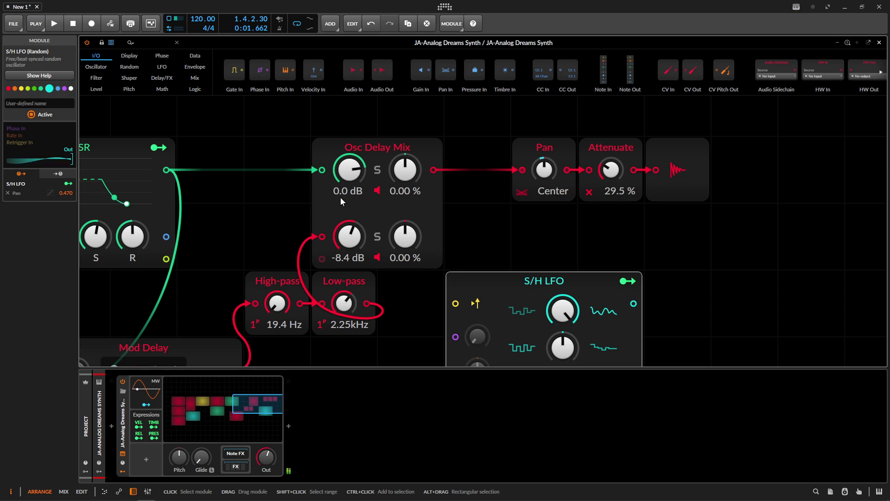
scroll(555, 182, down, 2)
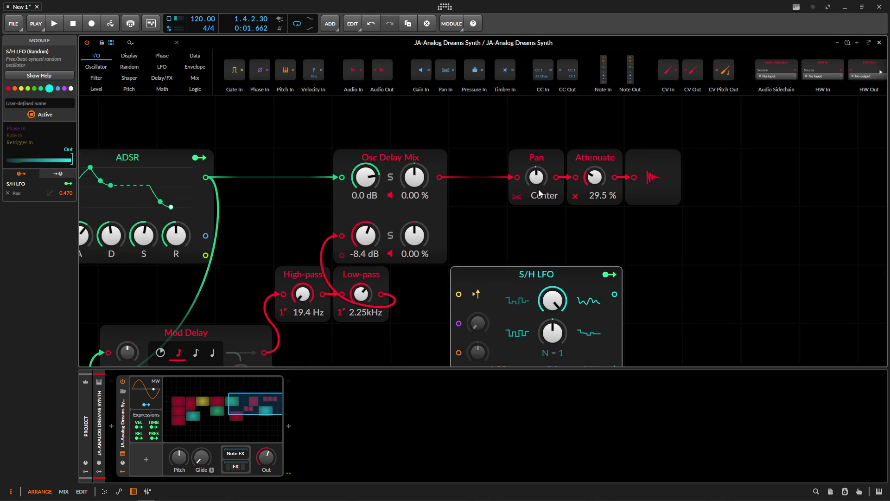
scroll(533, 184, down, 2)
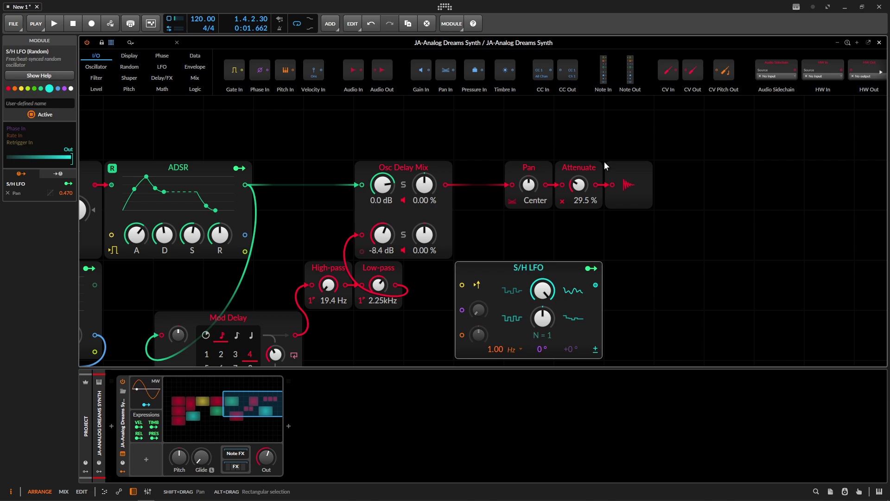
scroll(599, 172, down, 6)
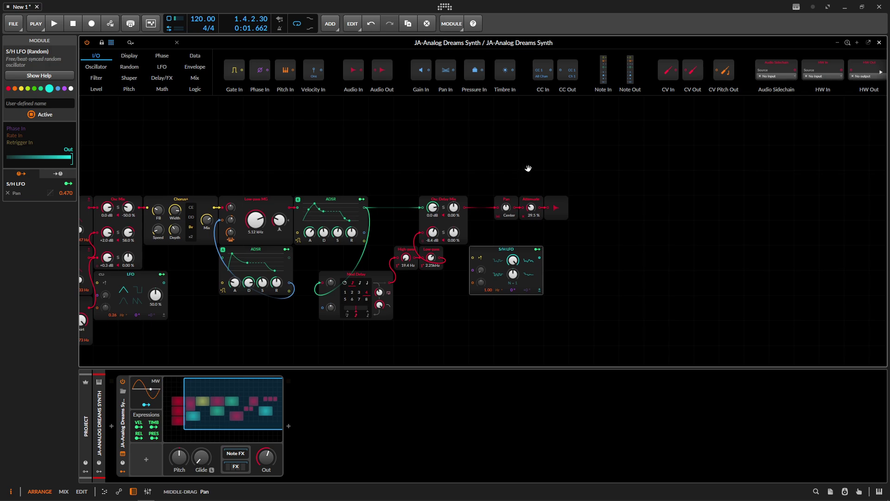
scroll(596, 183, up, 4)
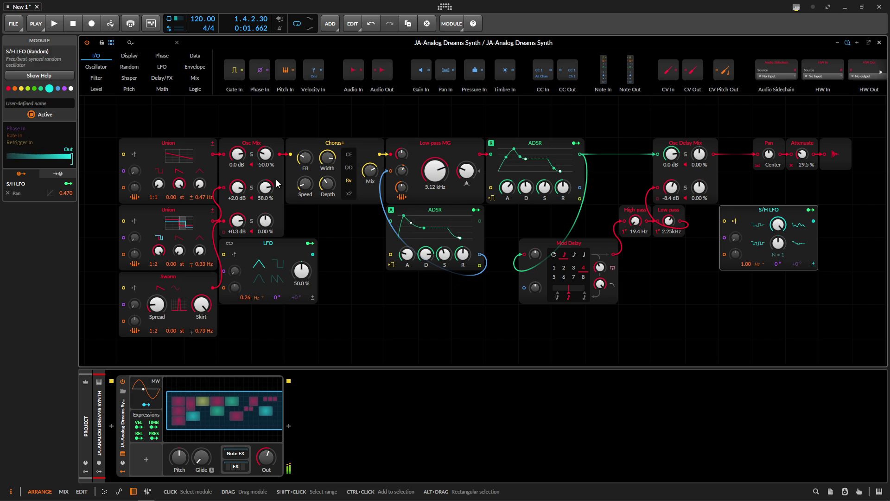
scroll(563, 221, left, 2)
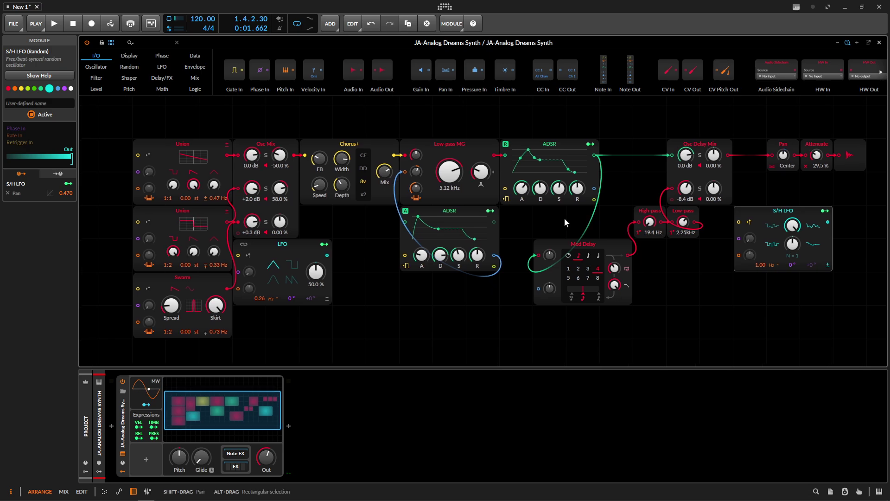
scroll(563, 222, right, 2)
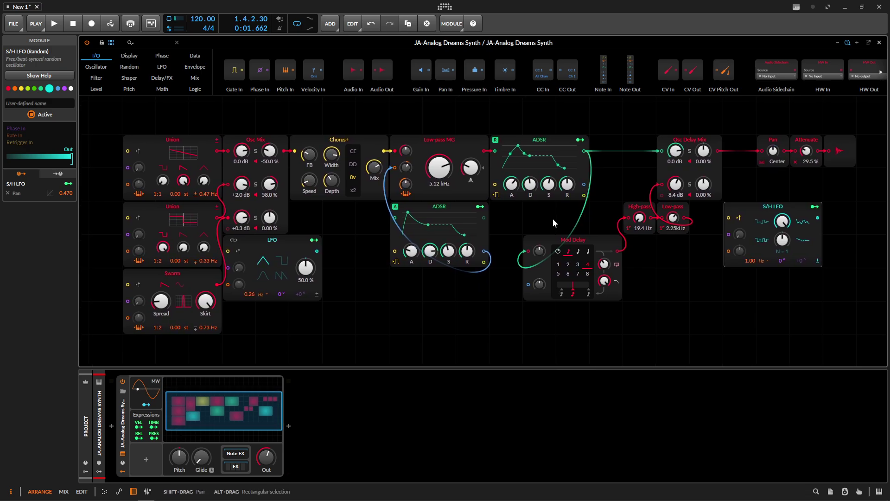
scroll(532, 218, down, 2)
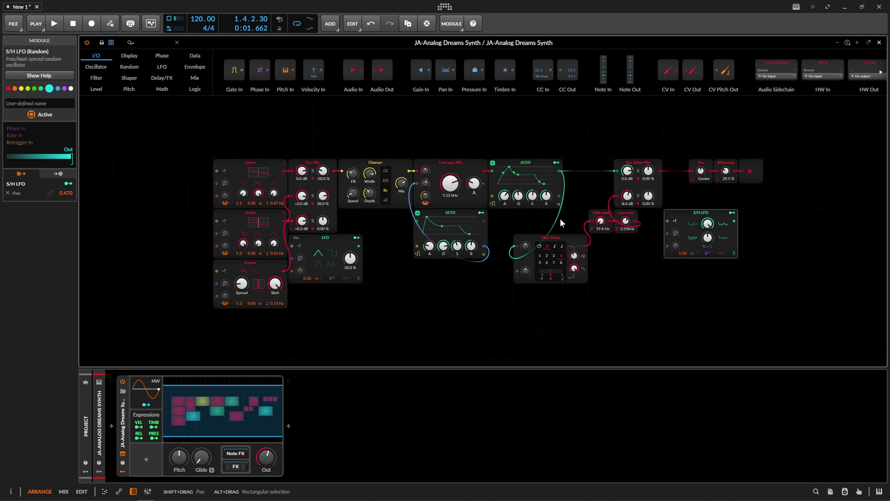
scroll(560, 208, up, 3)
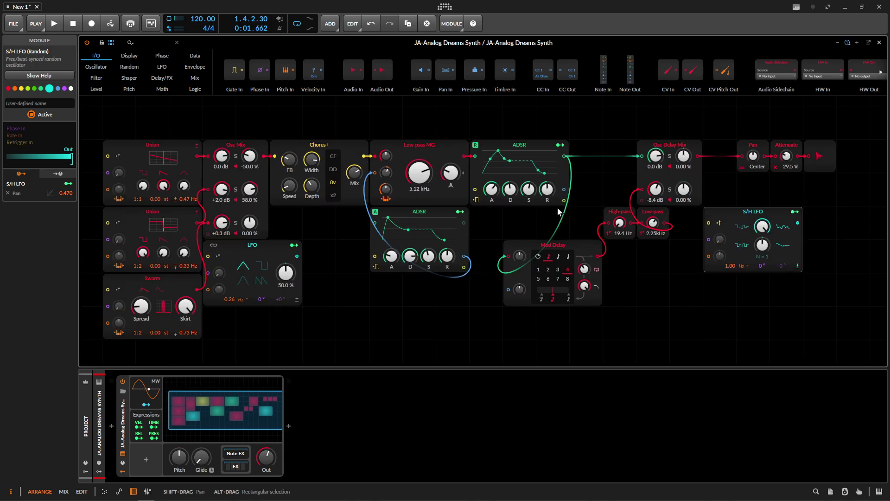
drag(480, 238, 487, 231)
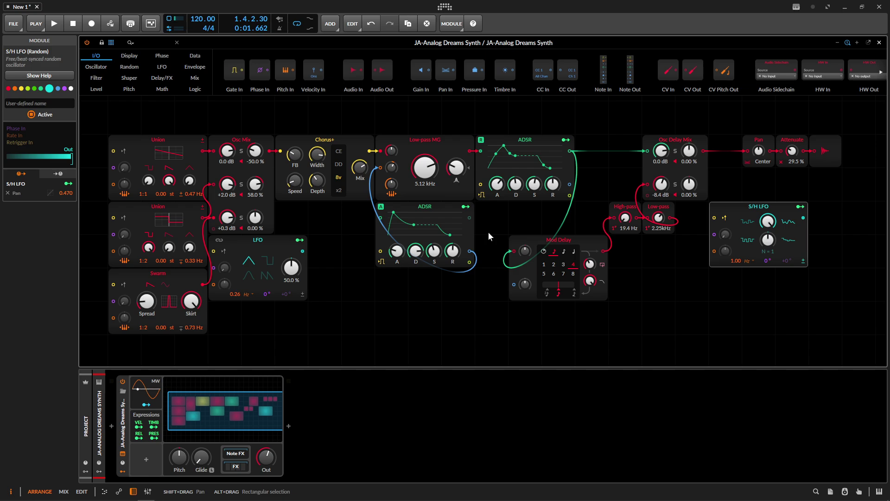